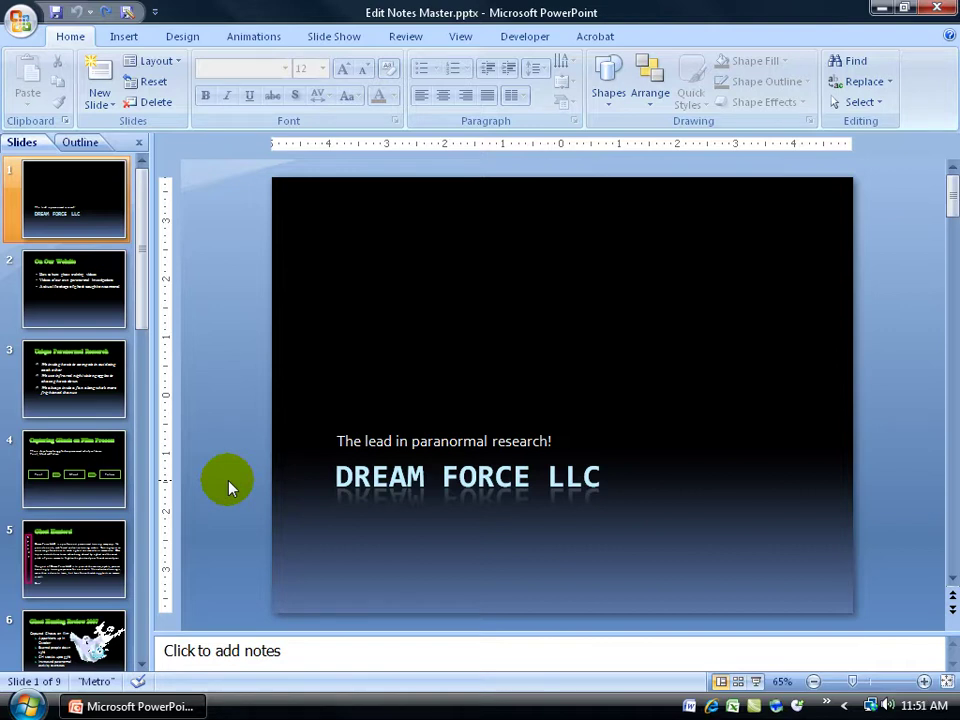
Switch the ribbon to the View tab to show presentation and master view options
{"action": "left_click", "coordinate": [460, 37]}
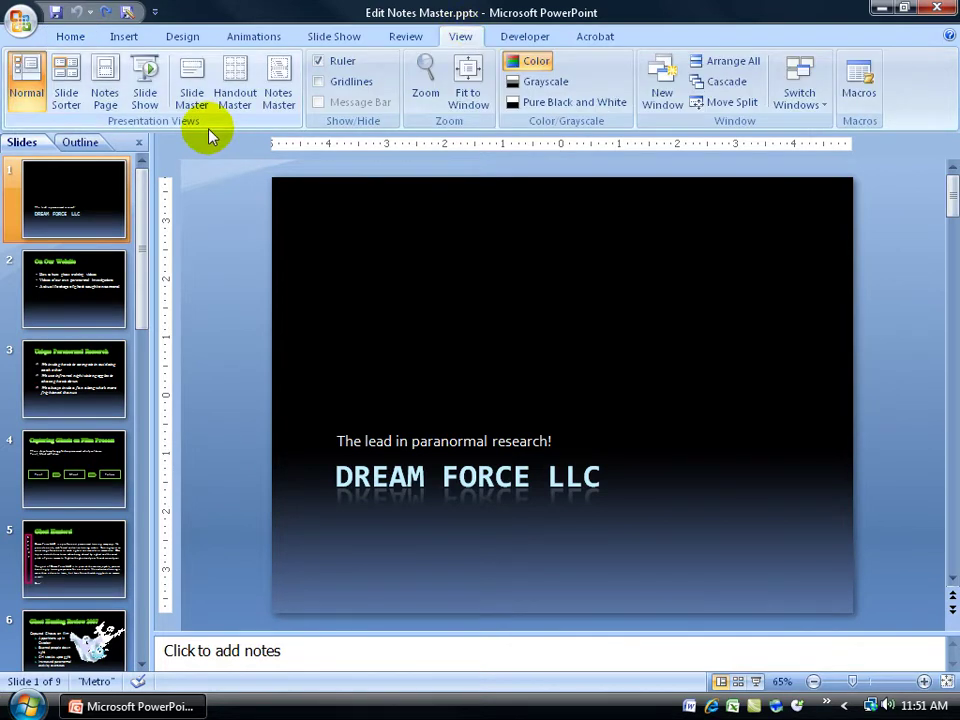
In Handout Master, apply header 'Ghost Hunting' and footer 'Annual 2009 Meeting' to all handouts
{"action": "left_click", "coordinate": [232, 96]}
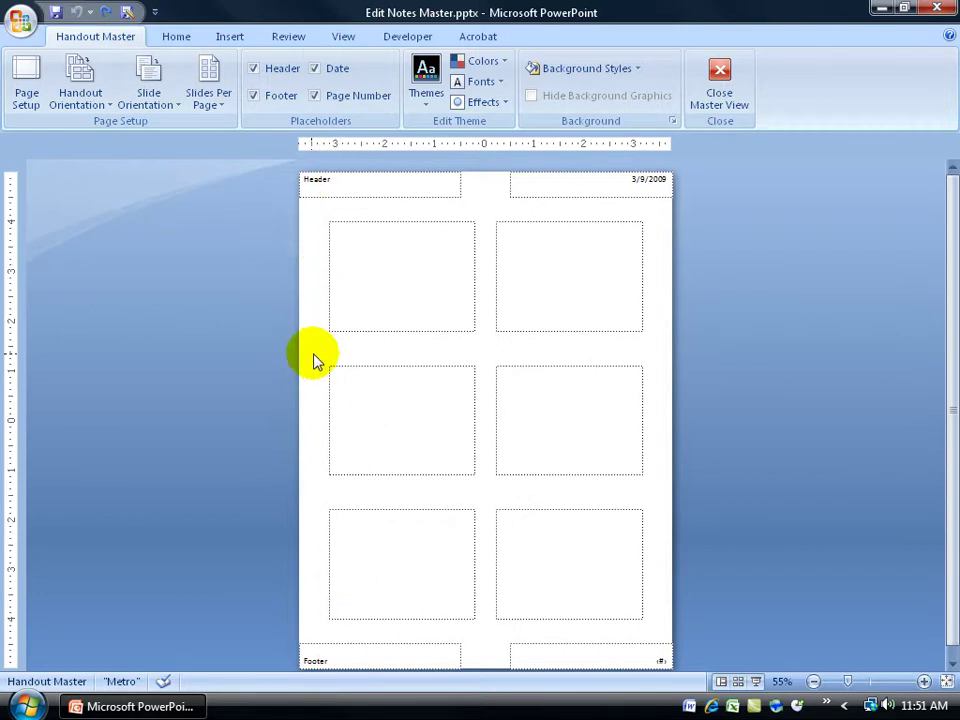
{"action": "left_click", "coordinate": [225, 37]}
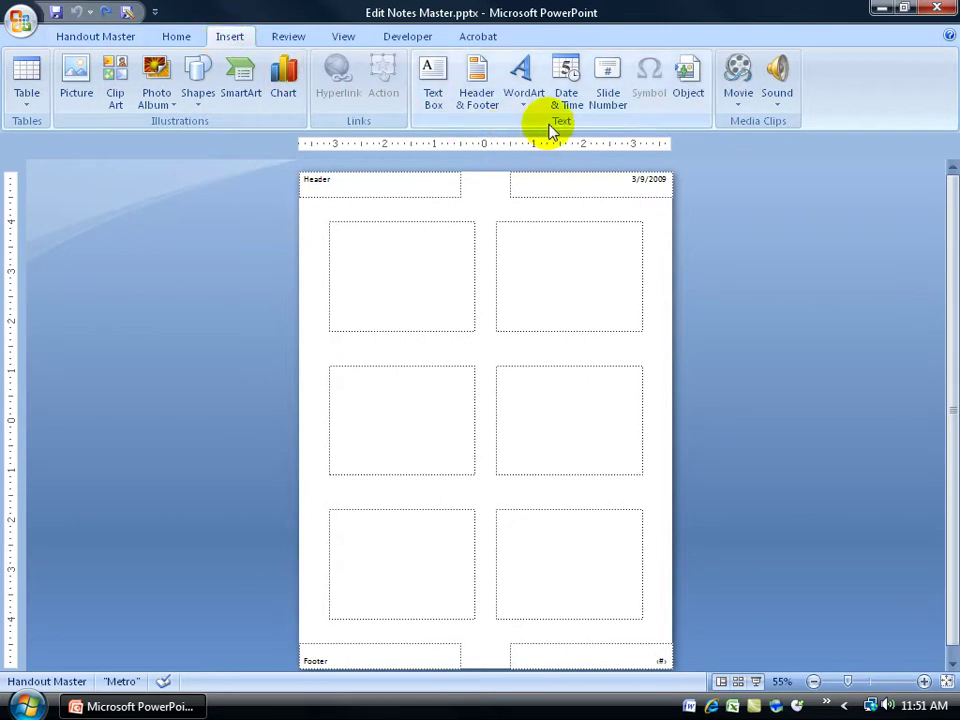
{"action": "left_click", "coordinate": [464, 90]}
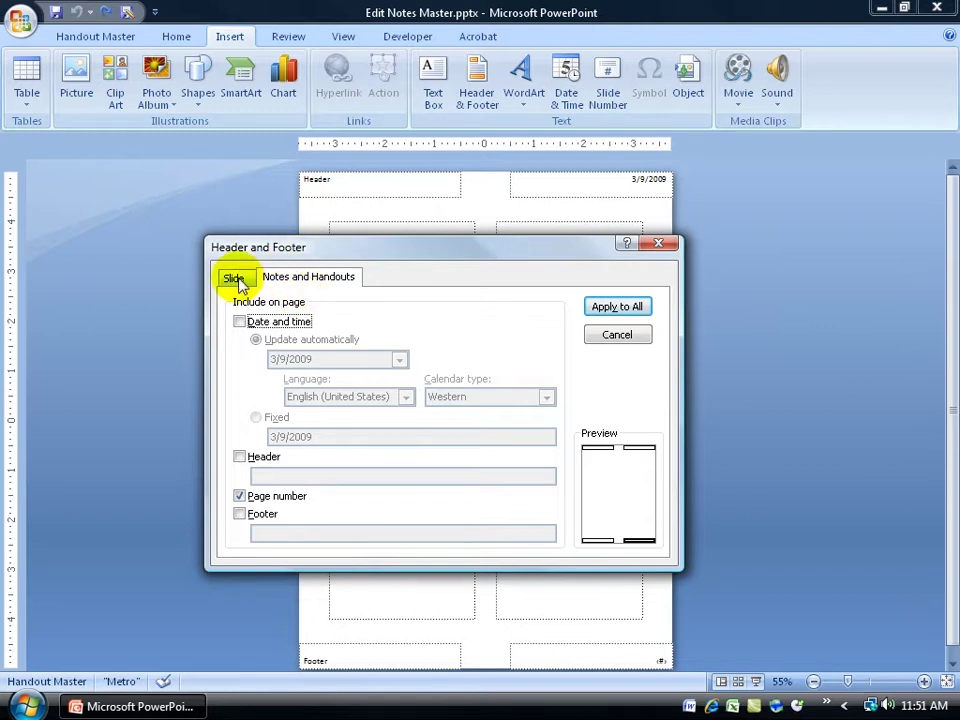
{"action": "left_click", "coordinate": [239, 456]}
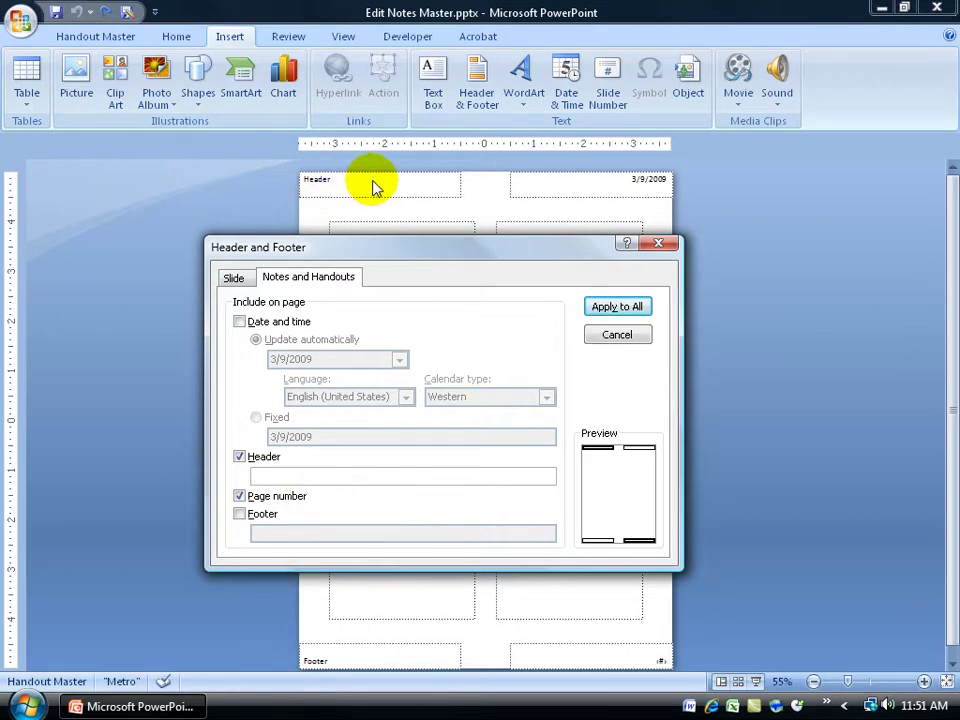
{"action": "type", "text": "Ghost Hunting"}
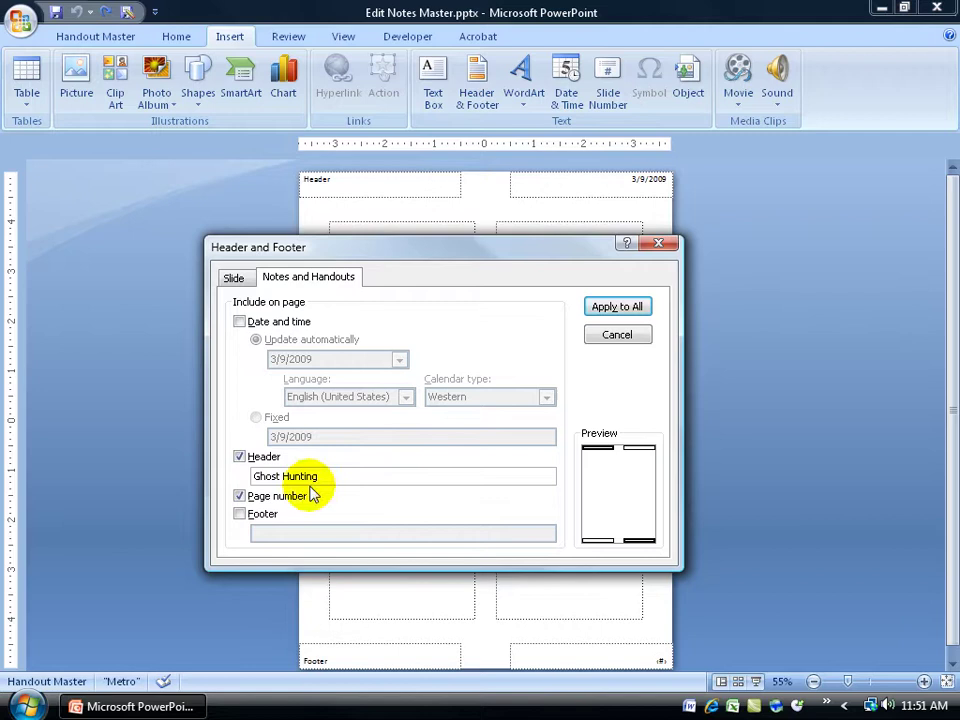
{"action": "left_click", "coordinate": [240, 514]}
{"action": "left_click", "coordinate": [252, 533]}
{"action": "type", "text": "Annual 2009 Meeting"}
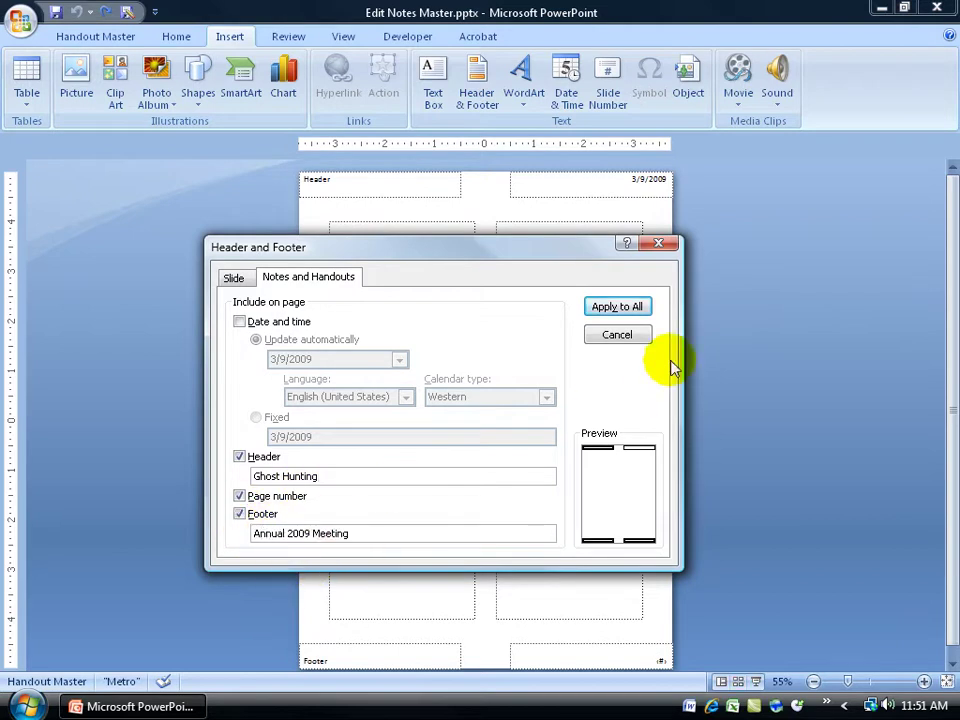
{"action": "left_click", "coordinate": [636, 307]}
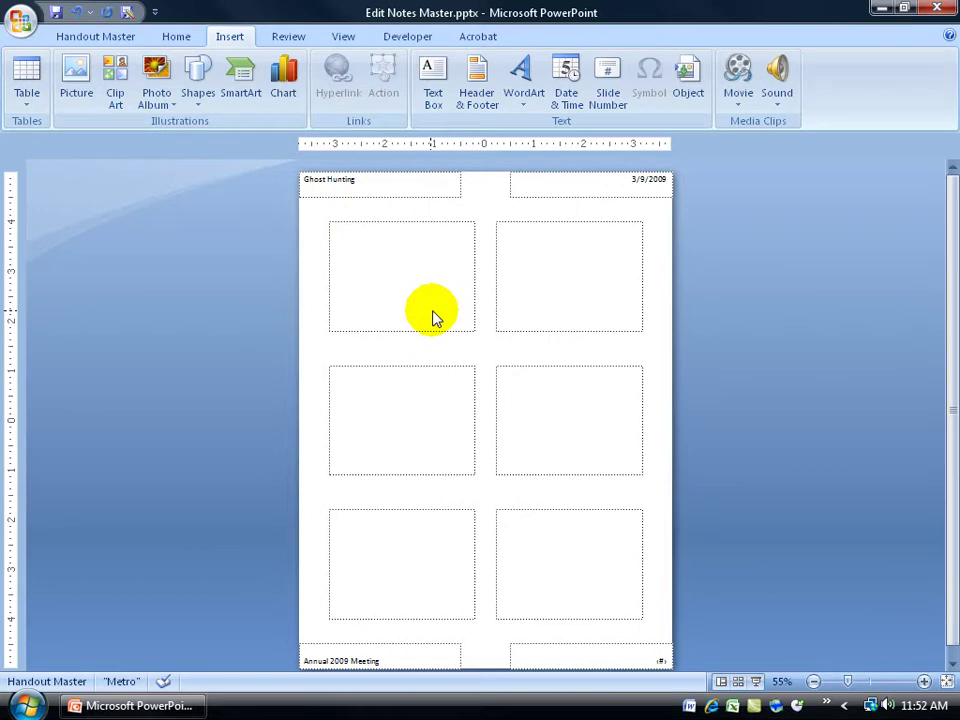
Change the handout master's Slides Per Page setting from 6 to 2 Slides
{"action": "left_click", "coordinate": [117, 44]}
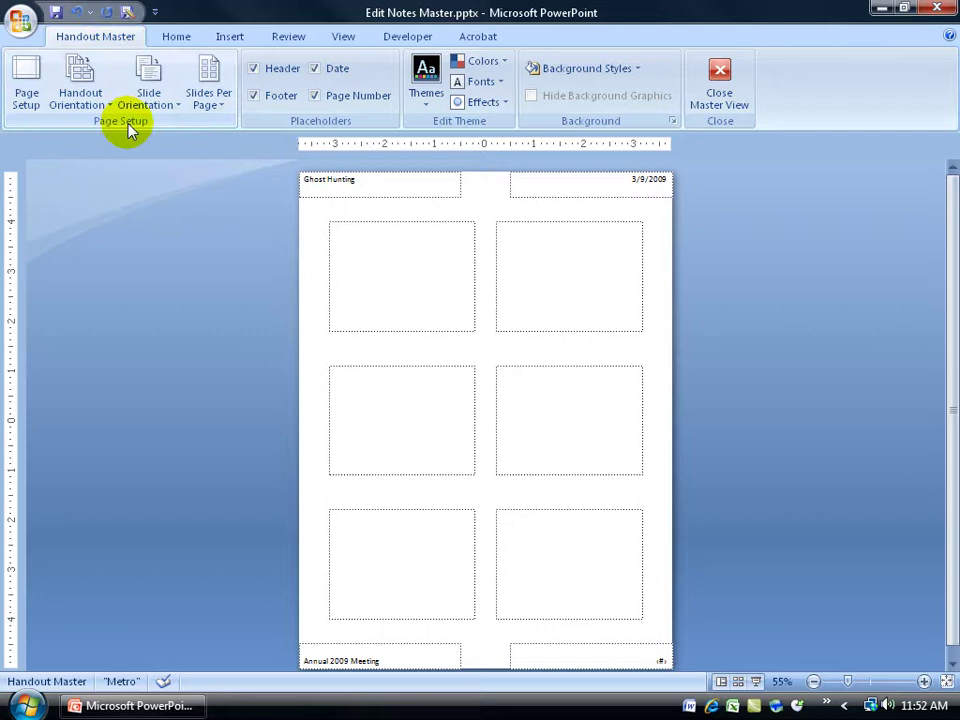
{"action": "left_click", "coordinate": [229, 107]}
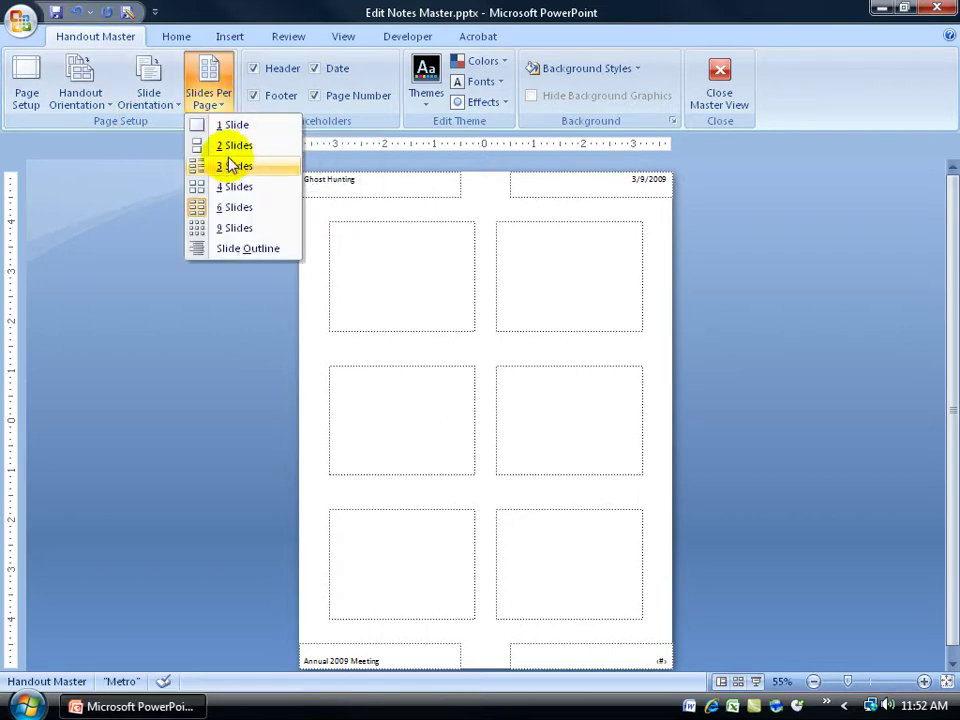
{"action": "left_click", "coordinate": [250, 155]}
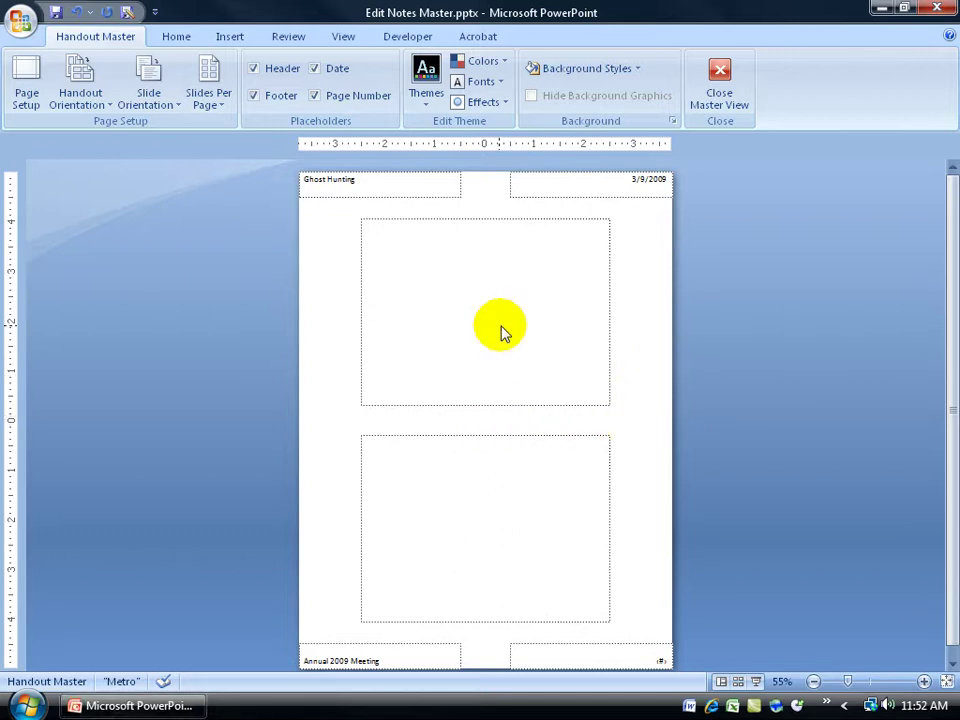
Turn the 'Ghost Hunting' header text into red WordArt
{"action": "left_click", "coordinate": [358, 180]}
{"action": "left_click", "coordinate": [352, 180]}
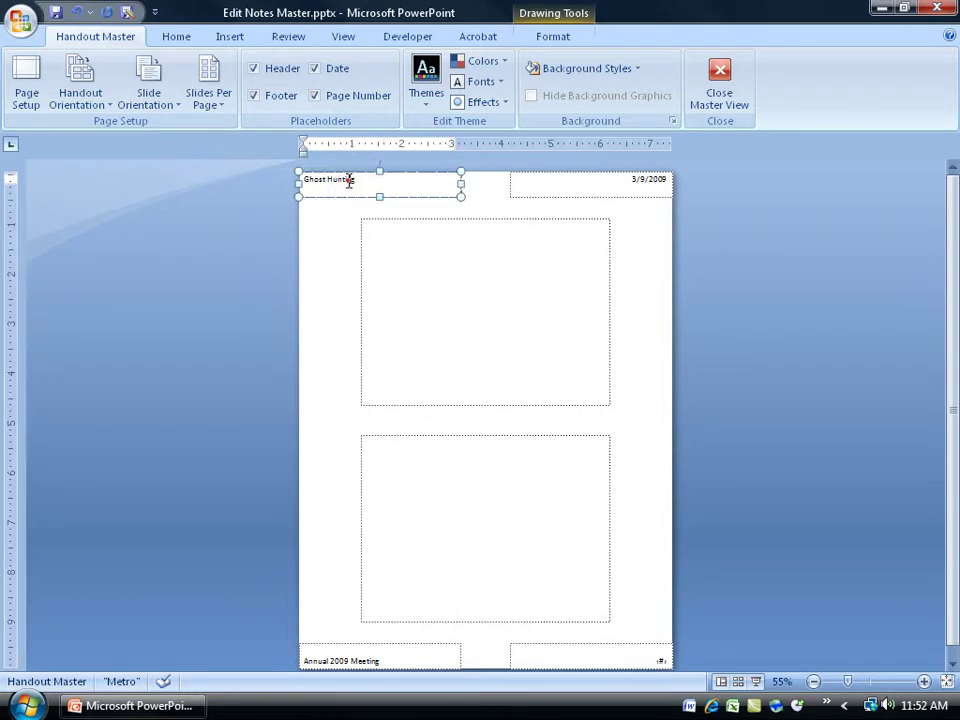
{"action": "left_click_drag", "start_coordinate": [300, 178], "coordinate": [336, 190]}
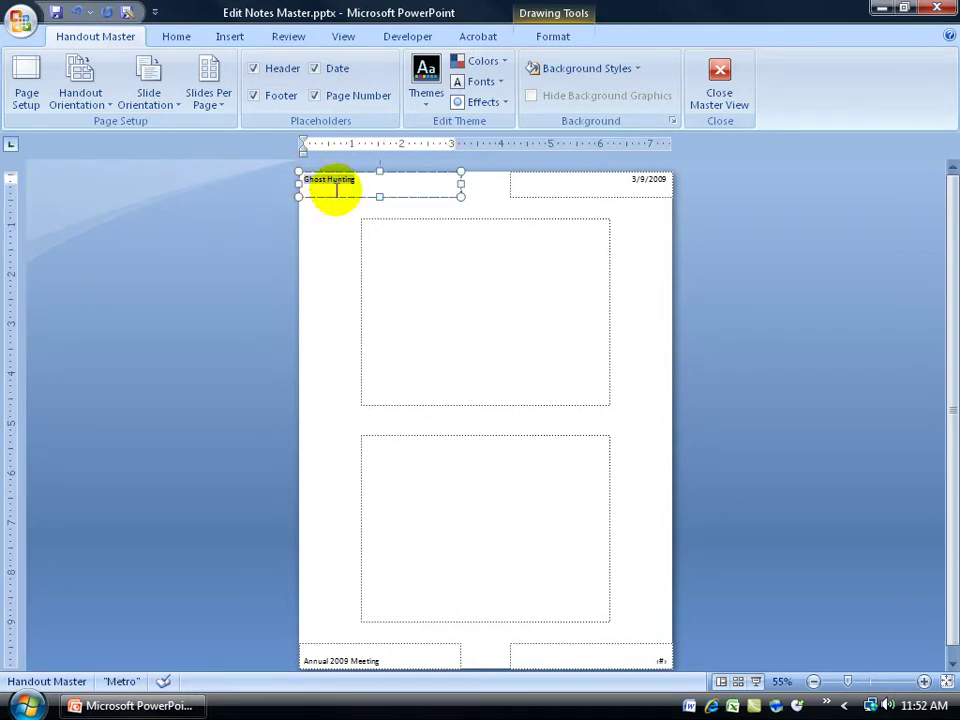
{"action": "left_click", "coordinate": [552, 36]}
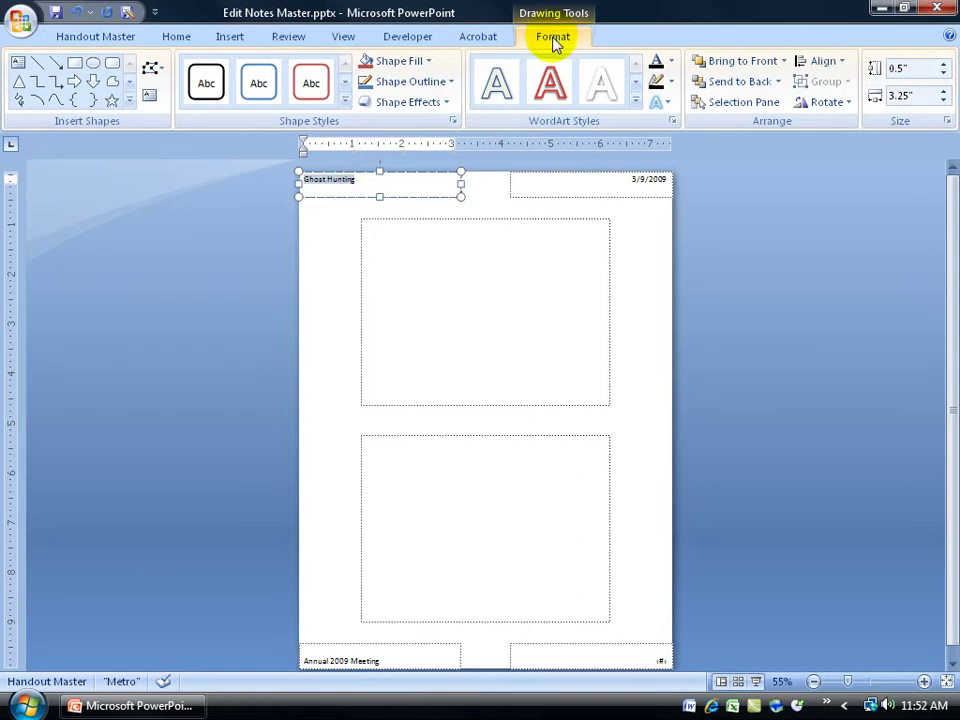
{"action": "left_click", "coordinate": [556, 90]}
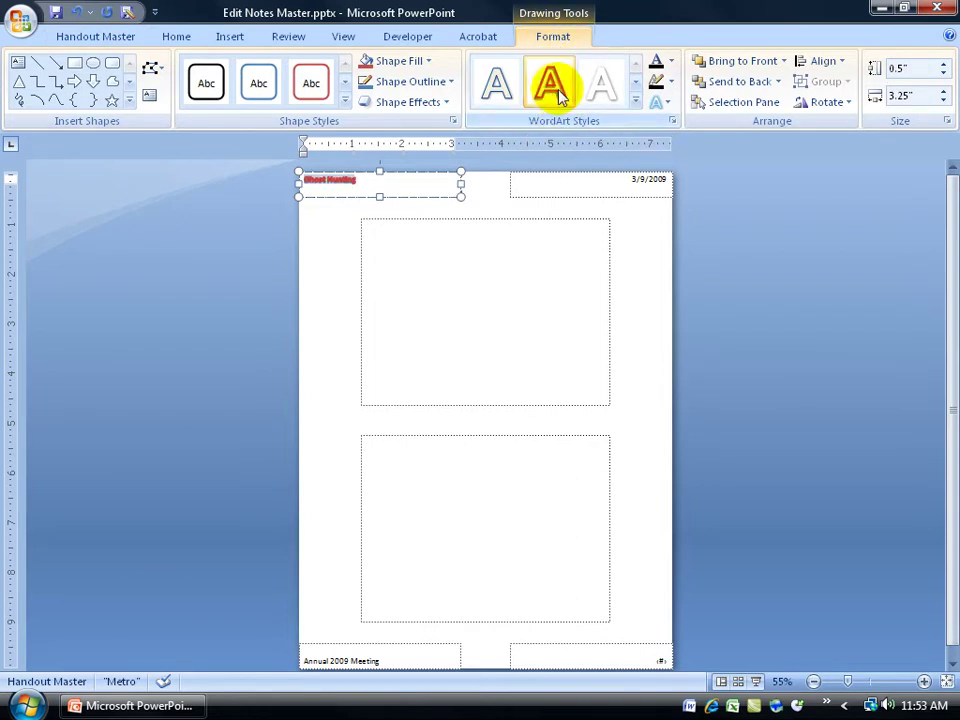
Enlarge the 'Ghost Hunting' header text to 16 pt
{"action": "right_click", "coordinate": [348, 182]}
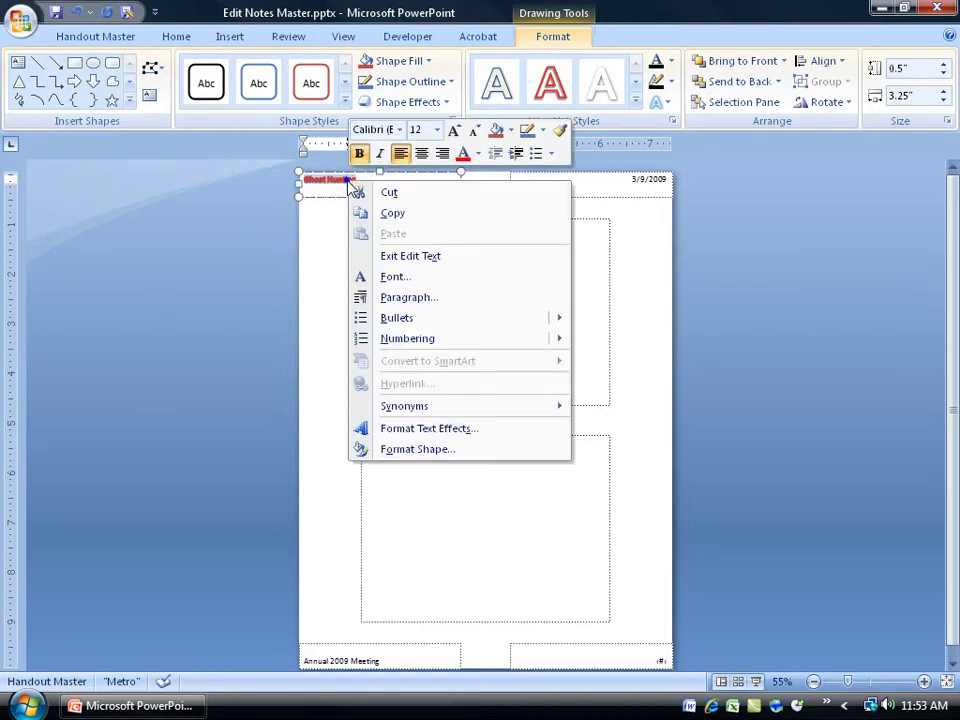
{"action": "left_click", "coordinate": [418, 130]}
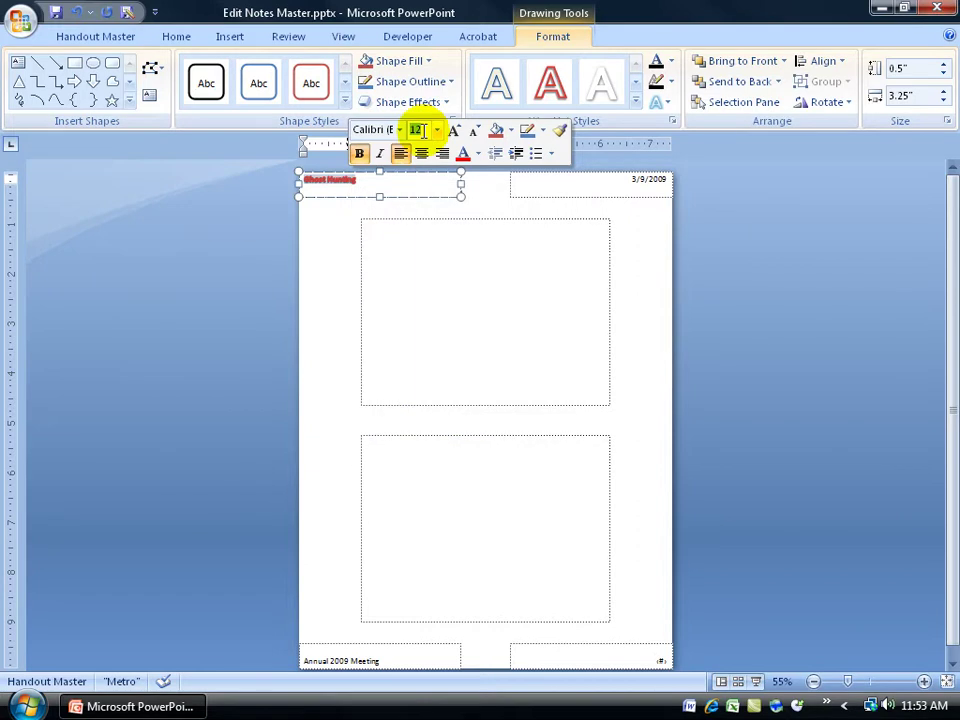
{"action": "key", "text": "ctrl+shift+period"}
{"action": "key", "text": "ctrl+shift+period"}
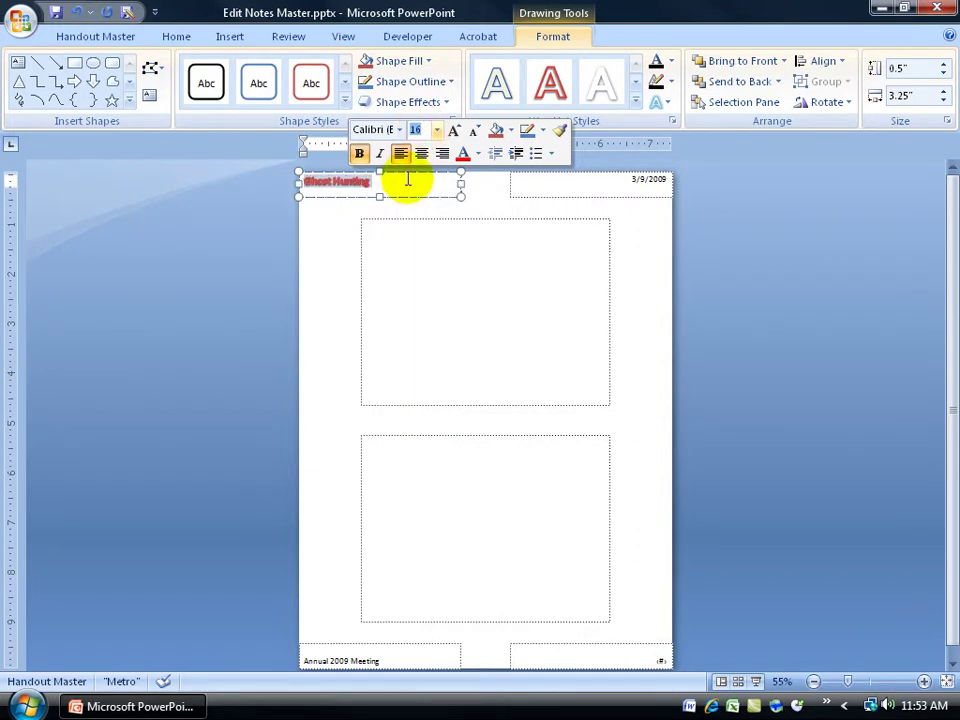
Delete the date placeholder from the top right of the handout master
{"action": "left_click", "coordinate": [533, 196]}
{"action": "left_click", "coordinate": [535, 198]}
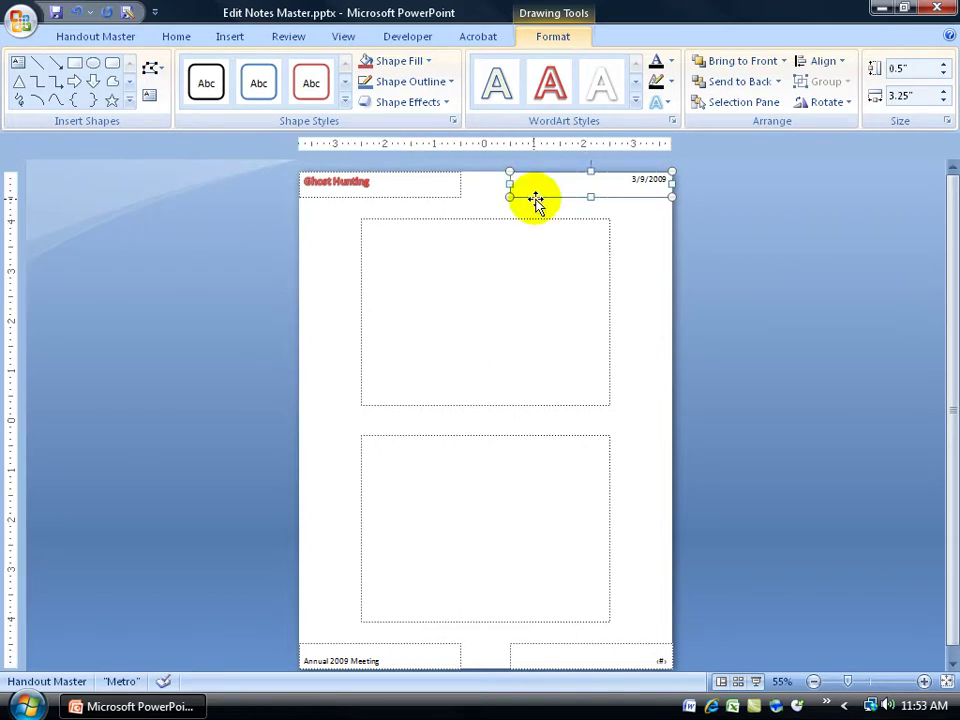
{"action": "key", "text": "Delete"}
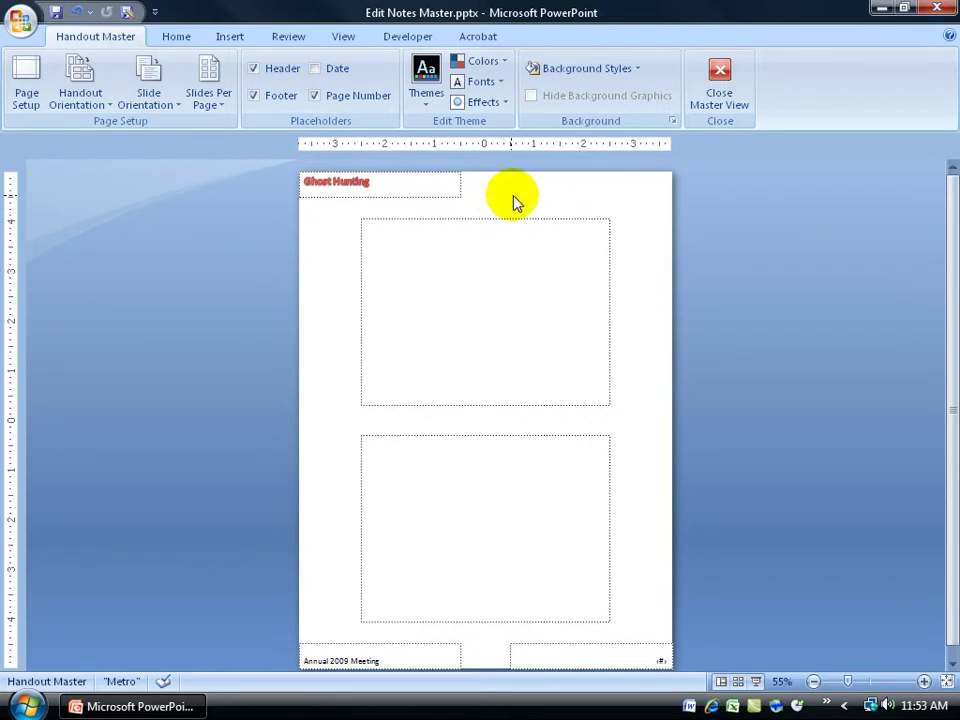
Set the header box's horizontal position to 2 inches in the Size and Position dialog
{"action": "double_click", "coordinate": [439, 195]}
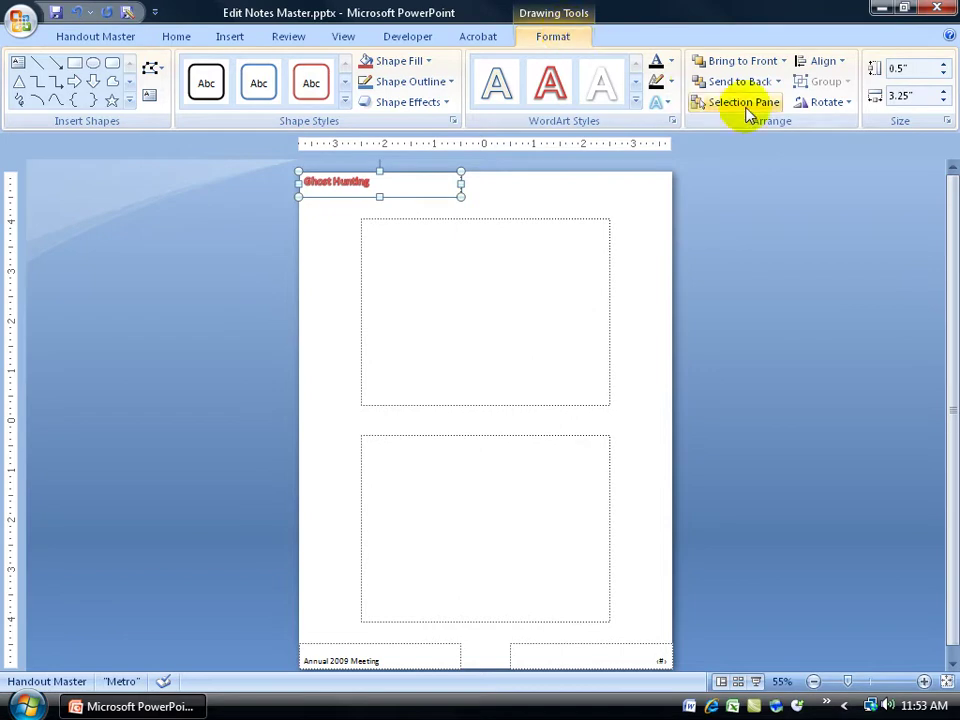
{"action": "left_click", "coordinate": [947, 121]}
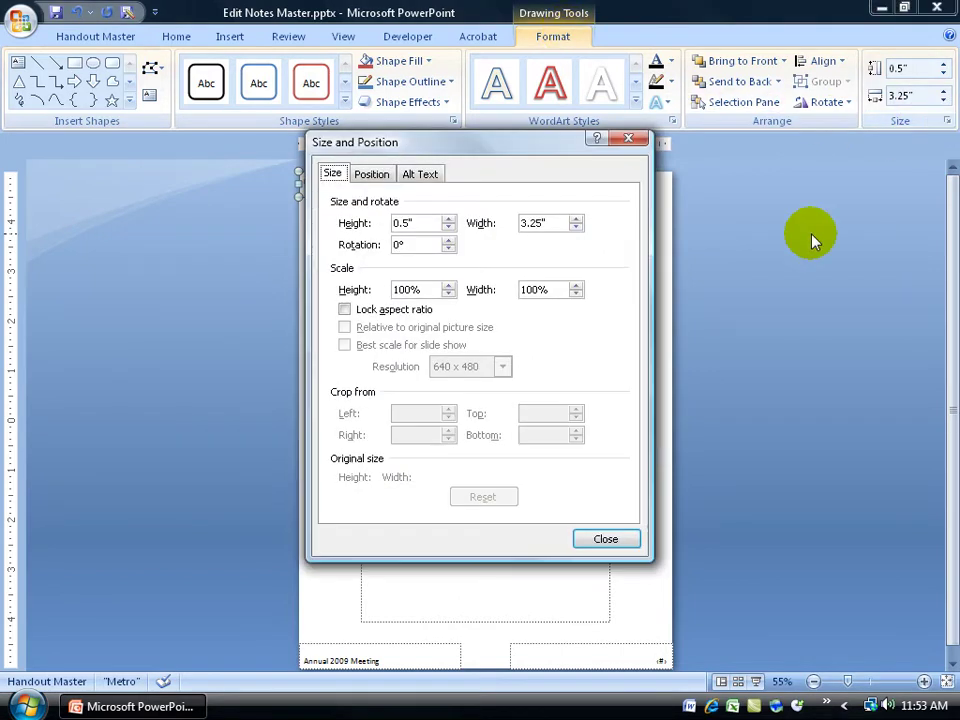
{"action": "left_click", "coordinate": [371, 175]}
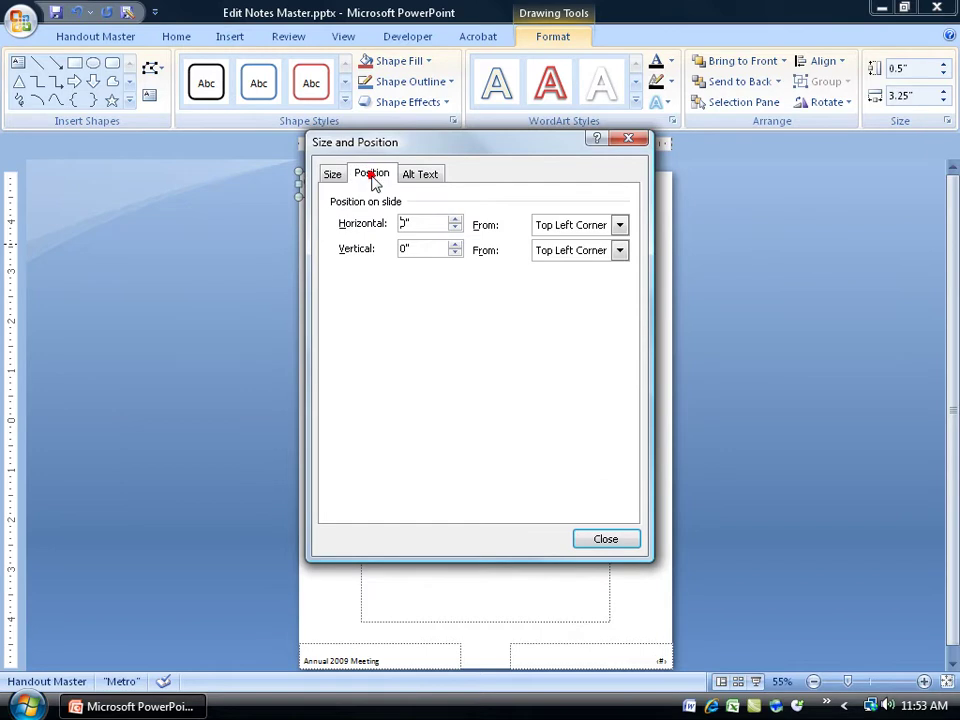
{"action": "left_click", "coordinate": [410, 222]}
{"action": "type", "text": "2"}
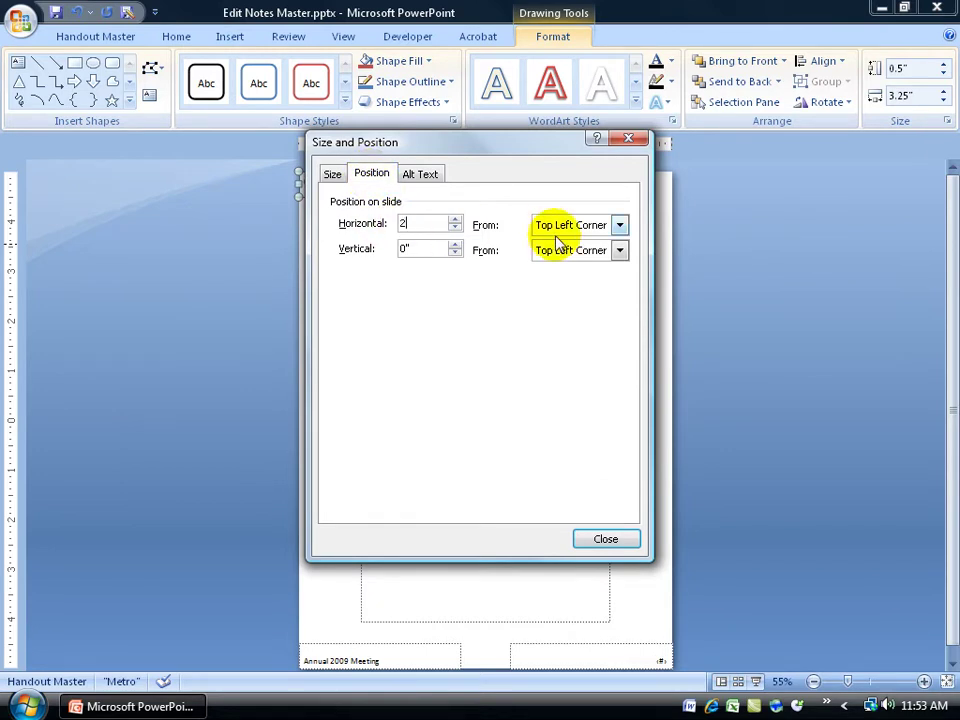
{"action": "key", "text": "Tab"}
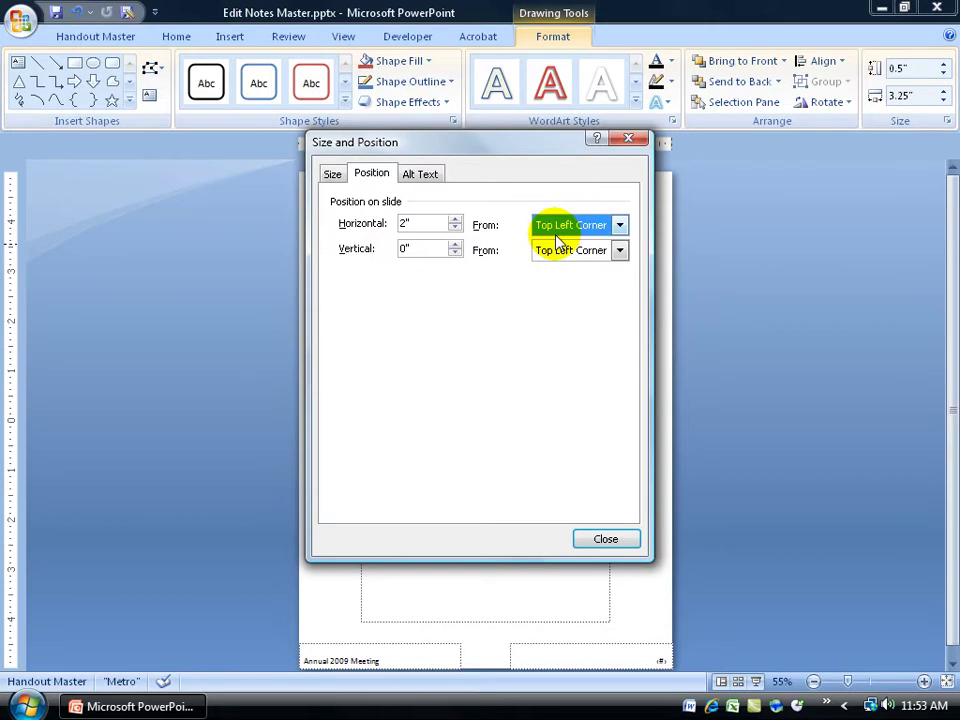
{"action": "left_click", "coordinate": [596, 541]}
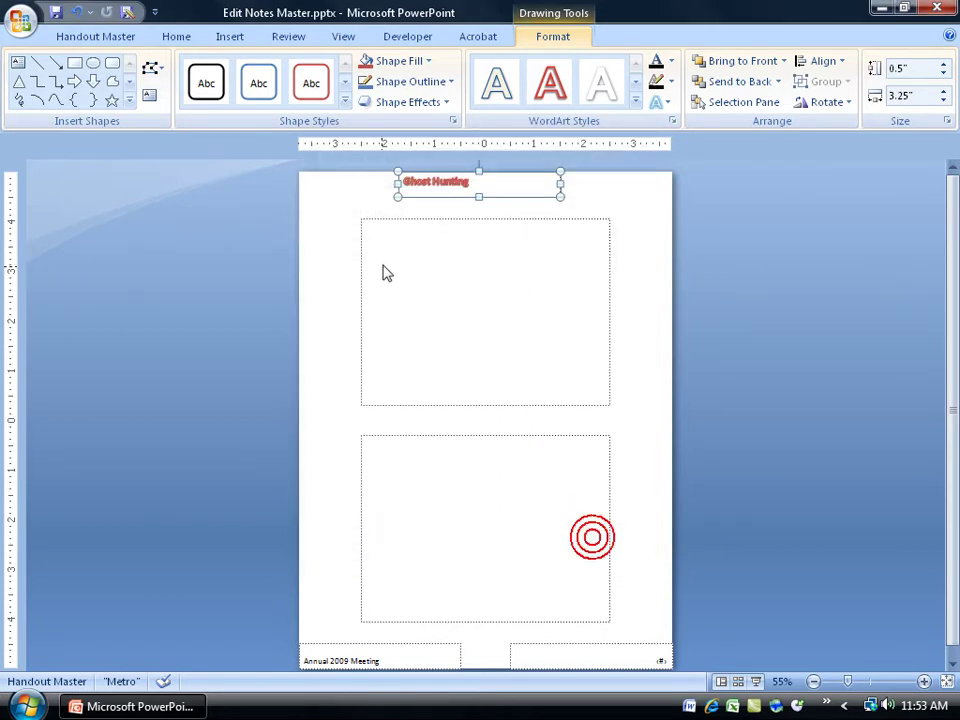
Centre the 'Ghost Hunting' text within its header box
{"action": "right_click", "coordinate": [462, 180]}
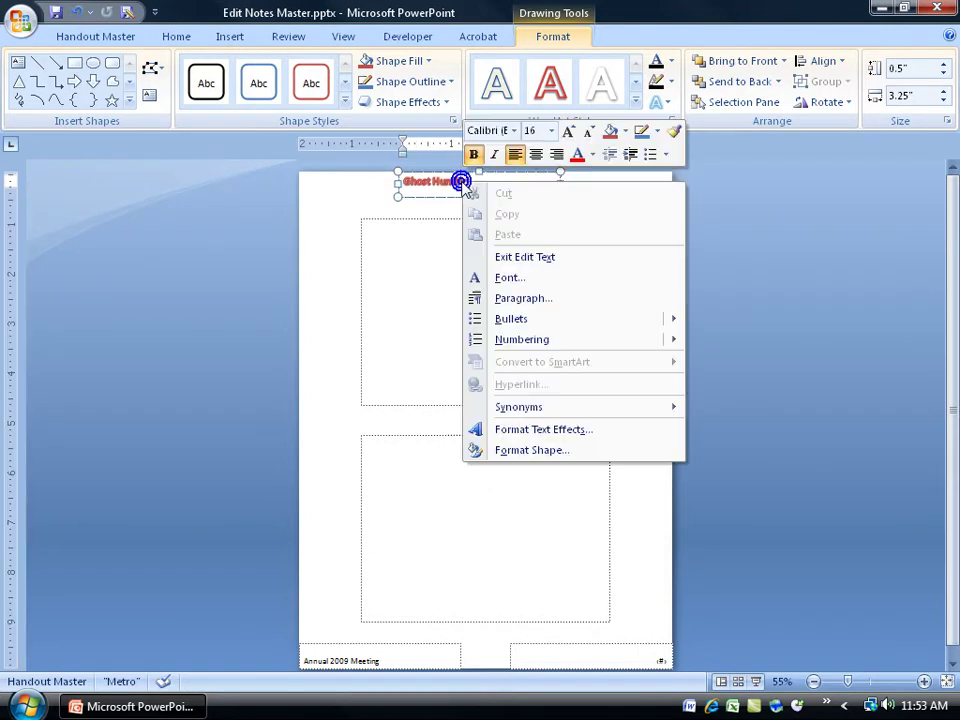
{"action": "left_click", "coordinate": [536, 156]}
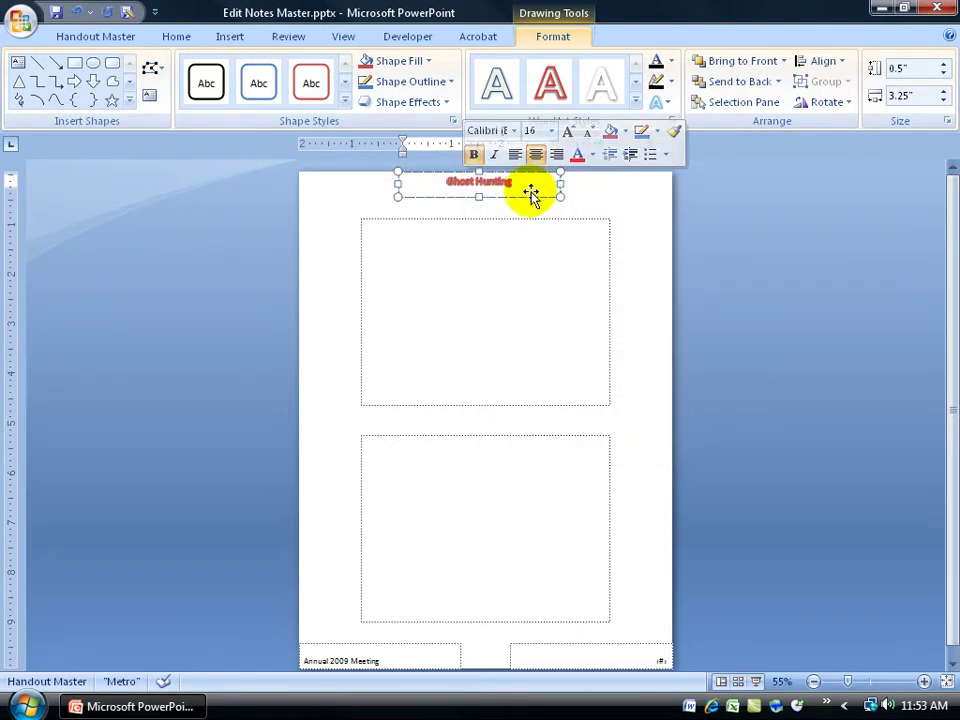
{"action": "left_click", "coordinate": [591, 212]}
{"action": "left_click", "coordinate": [638, 212]}
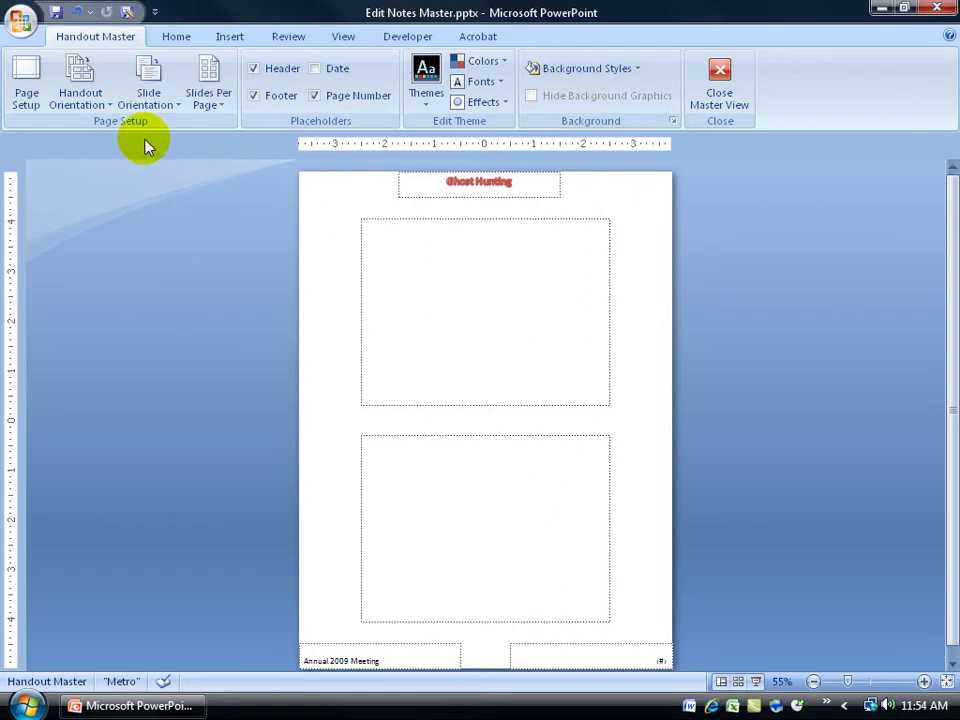
Open Print Preview showing Handouts (2 Slides Per Page)
{"action": "left_click", "coordinate": [24, 22]}
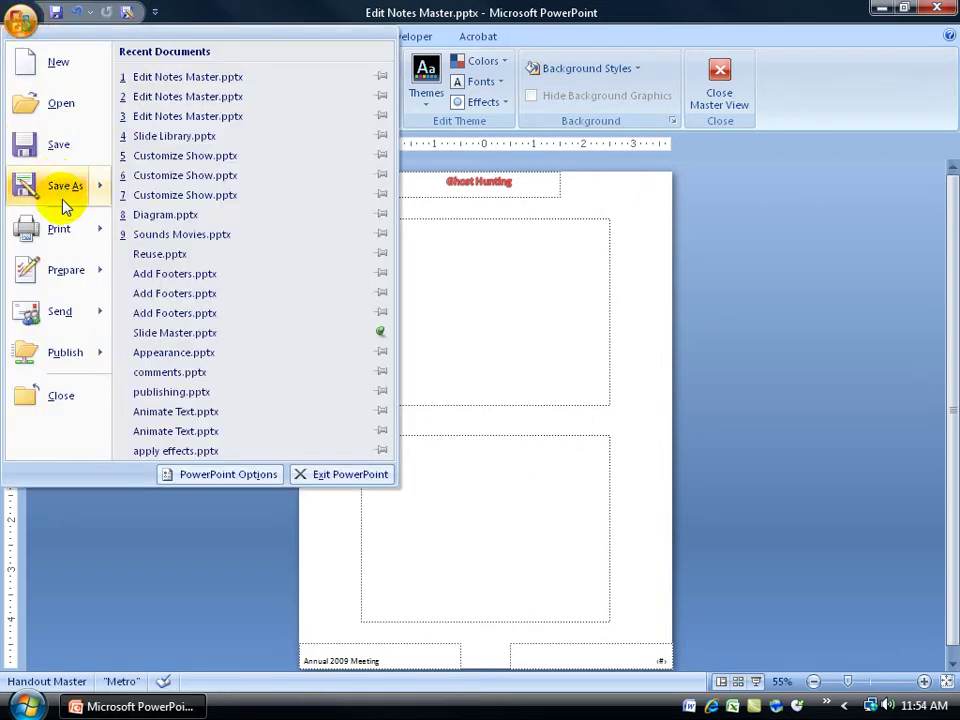
{"action": "mouse_move", "coordinate": [70, 240]}
{"action": "left_click", "coordinate": [189, 191]}
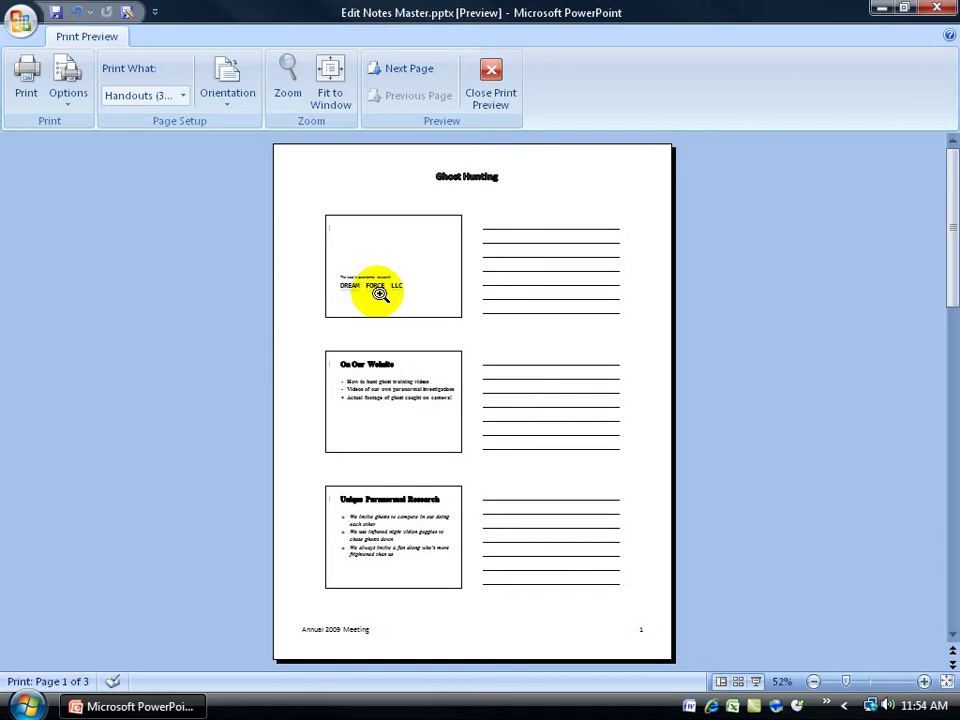
{"action": "left_click", "coordinate": [183, 96]}
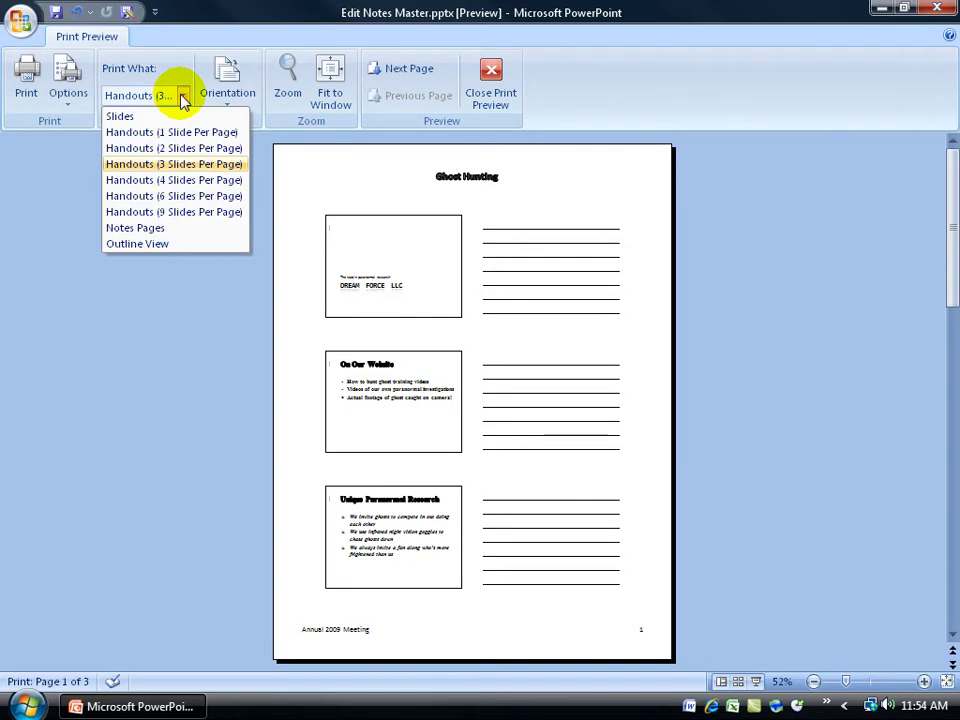
{"action": "left_click", "coordinate": [176, 148]}
Try Notes Pages, return to 2-slides handouts, then zoom in and view the next page
{"action": "left_click", "coordinate": [183, 96]}
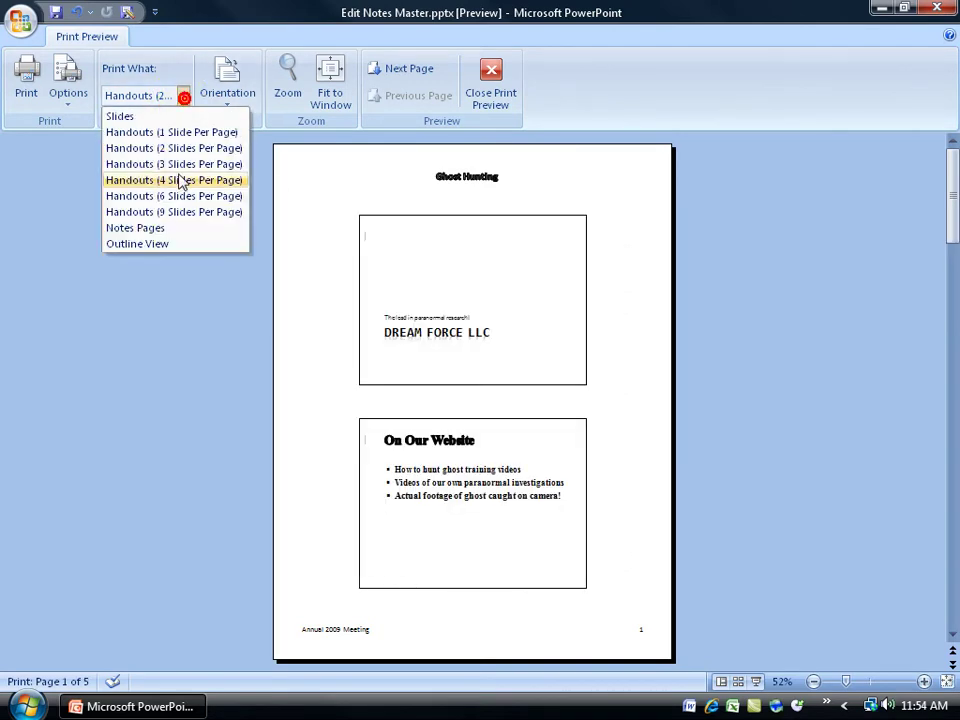
{"action": "left_click", "coordinate": [232, 230]}
{"action": "left_click", "coordinate": [233, 293]}
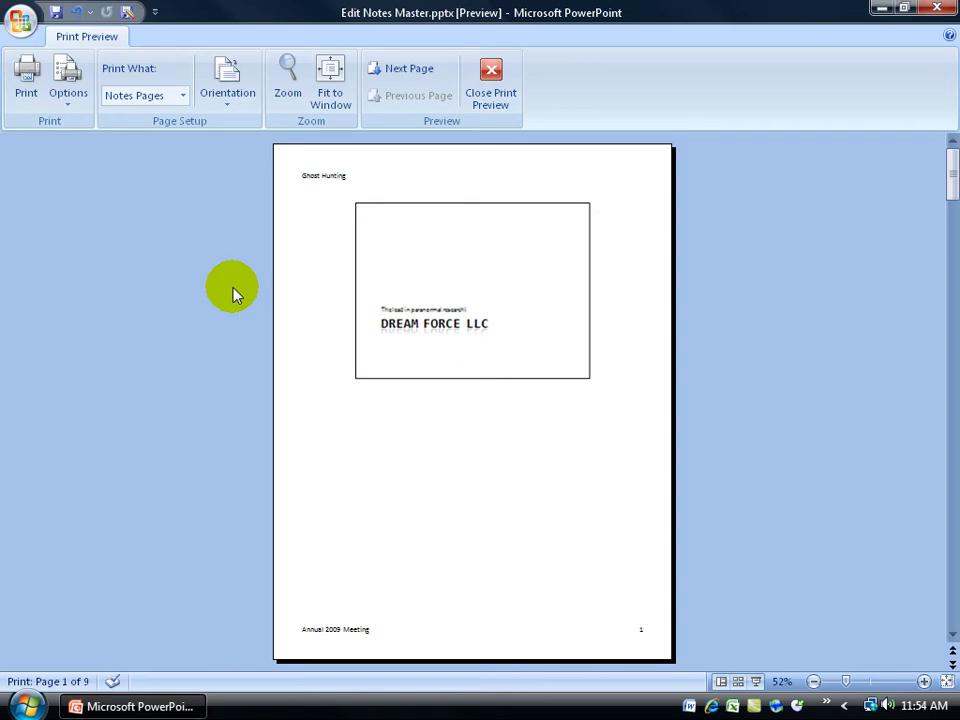
{"action": "left_click", "coordinate": [183, 96]}
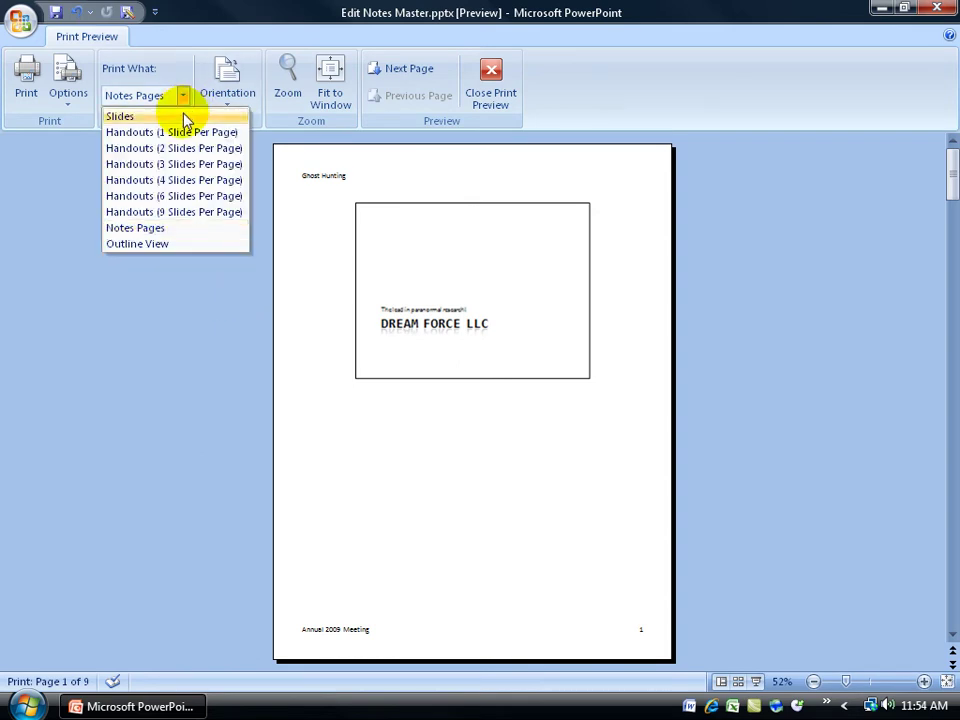
{"action": "left_click", "coordinate": [172, 148]}
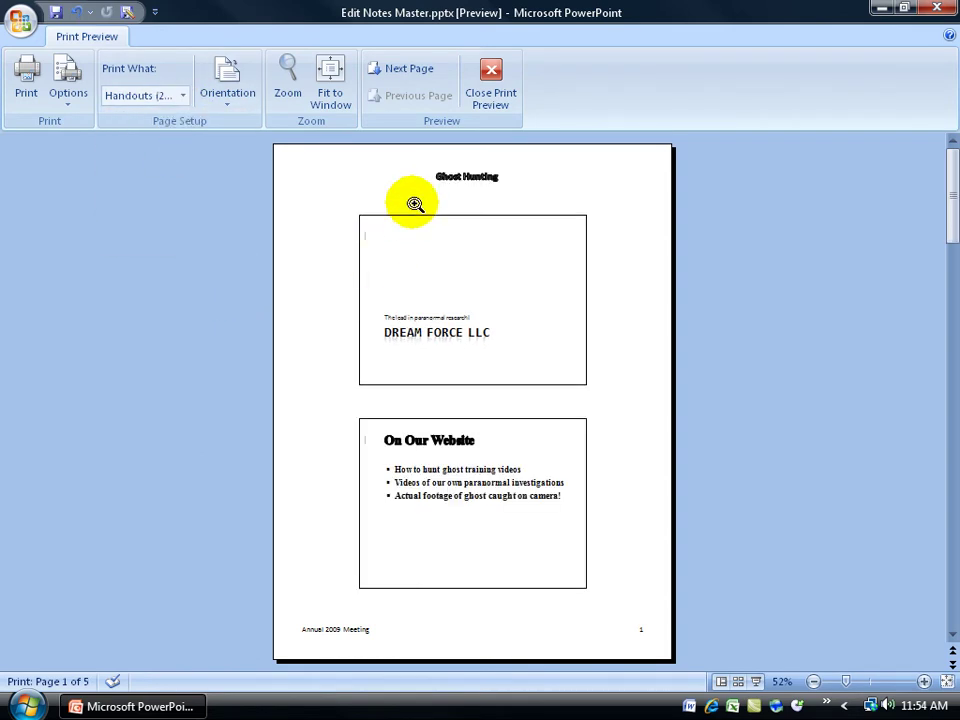
{"action": "left_click", "coordinate": [383, 628]}
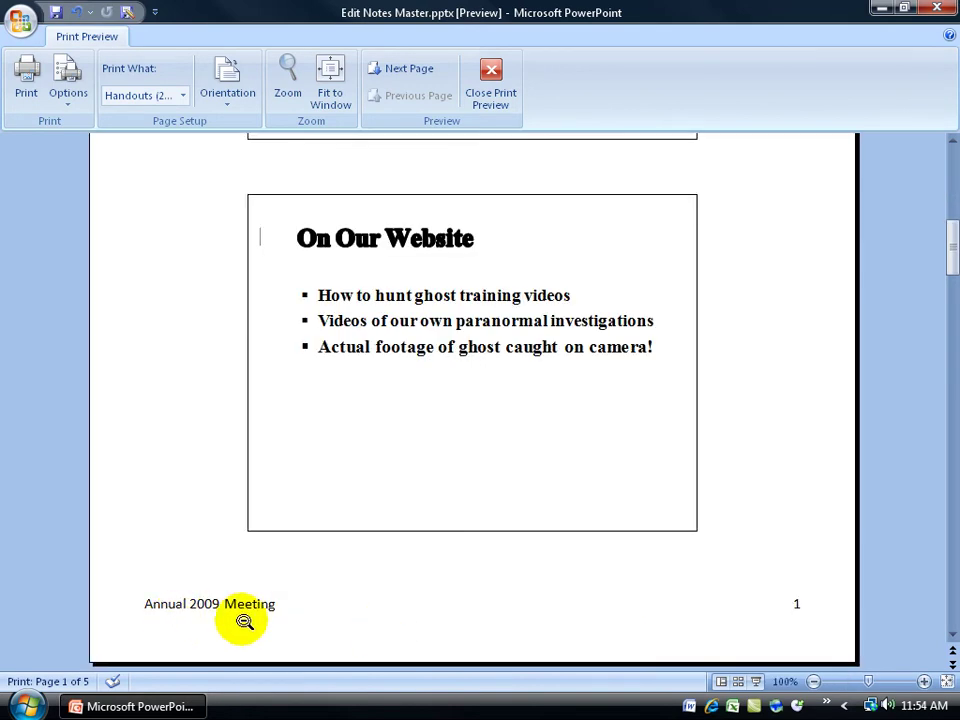
{"action": "left_click", "coordinate": [409, 68]}
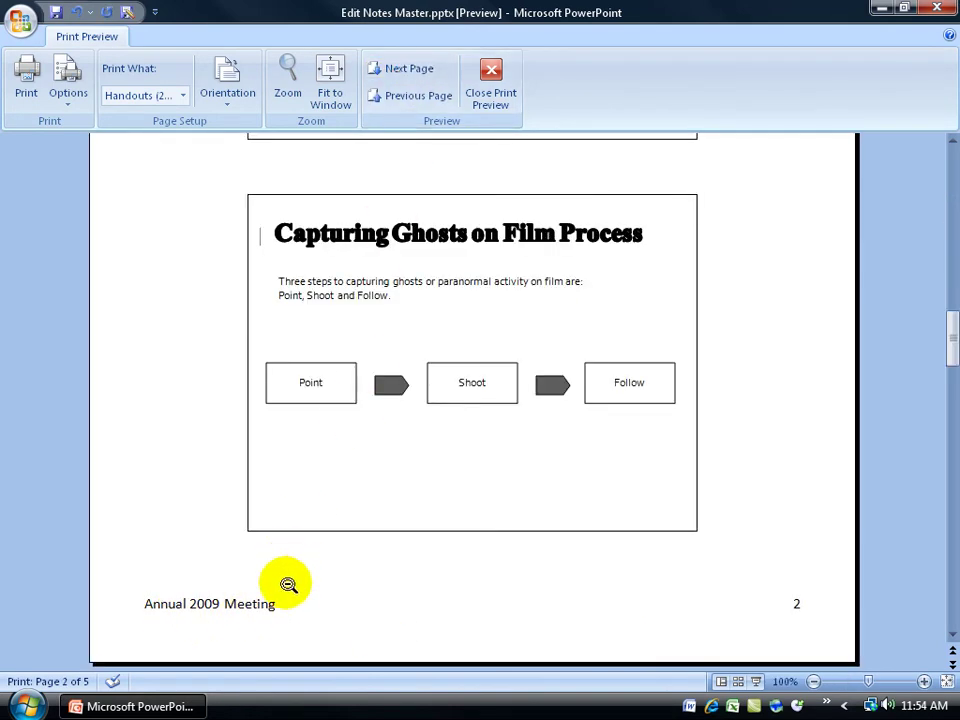